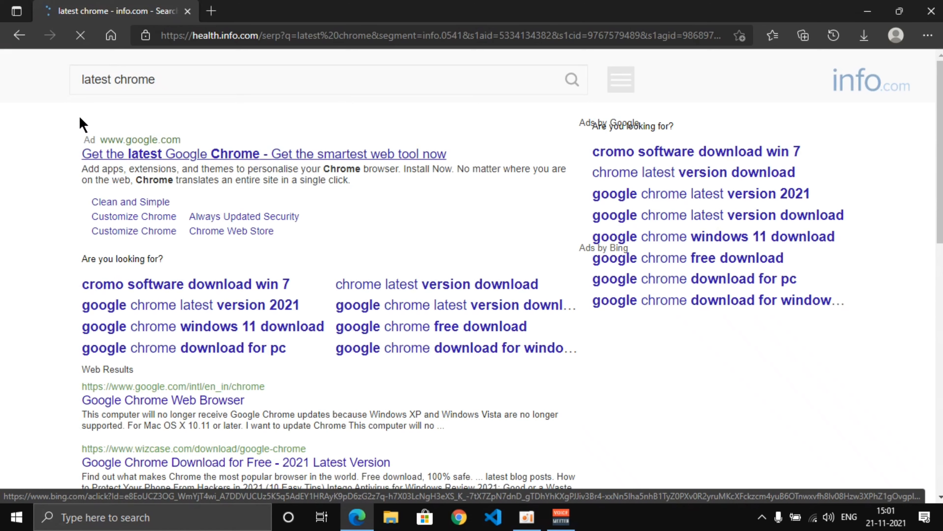
Return to the Google results for google chrome download and open the Google Chrome Web Browser result.
click(19, 37)
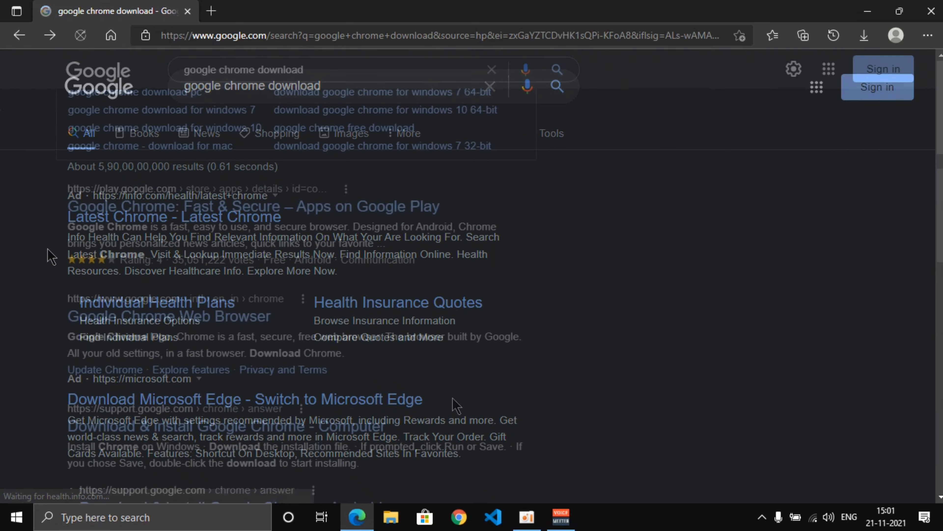
click(198, 317)
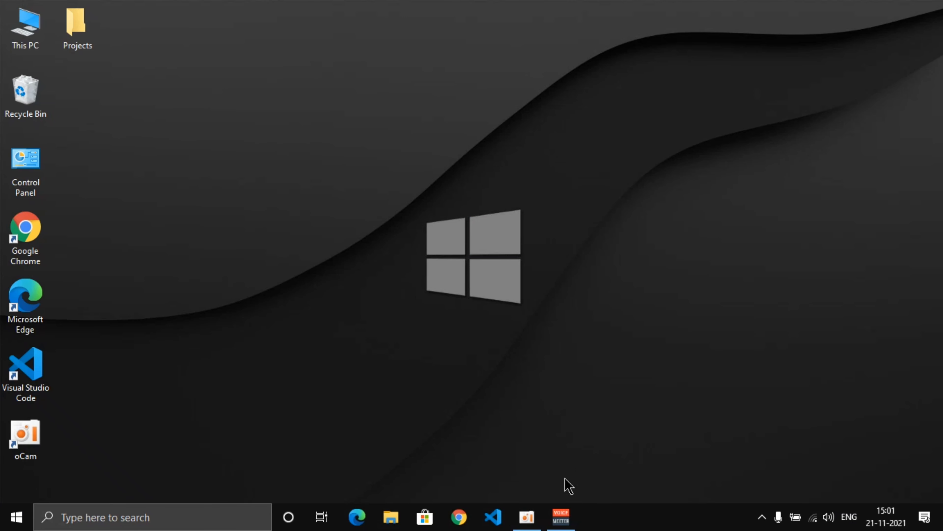
Switch to Google Chrome, search Google for vscode, and open the Visual Studio Code download page to view the available installers.
click(460, 518)
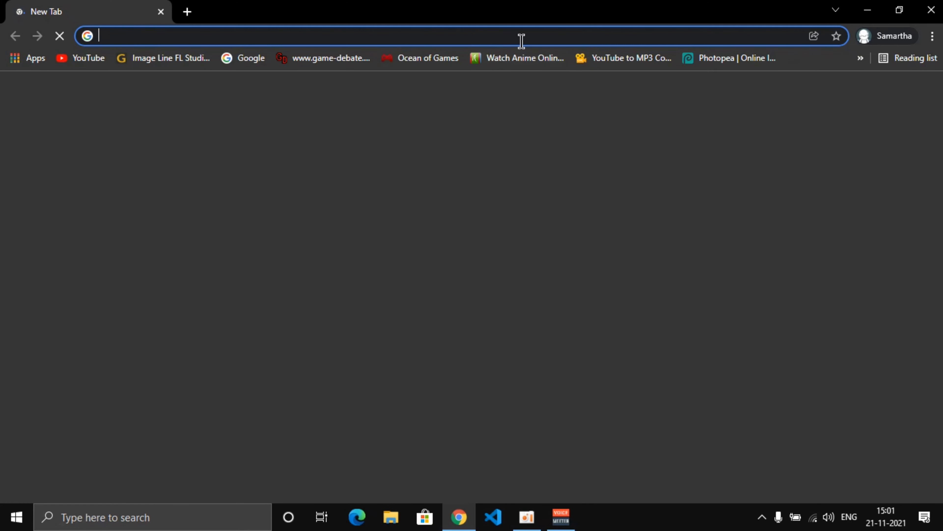
click(524, 38)
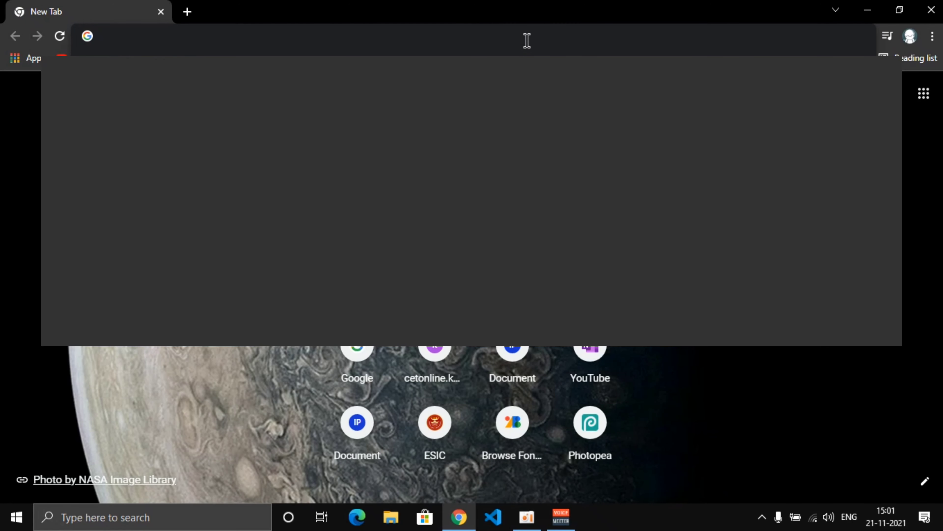
text(vs)
key(Return)
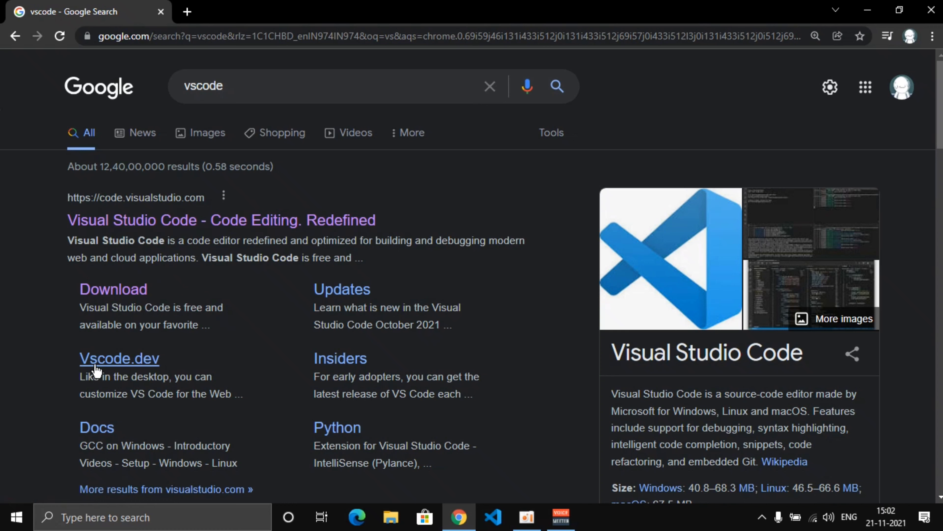
click(107, 293)
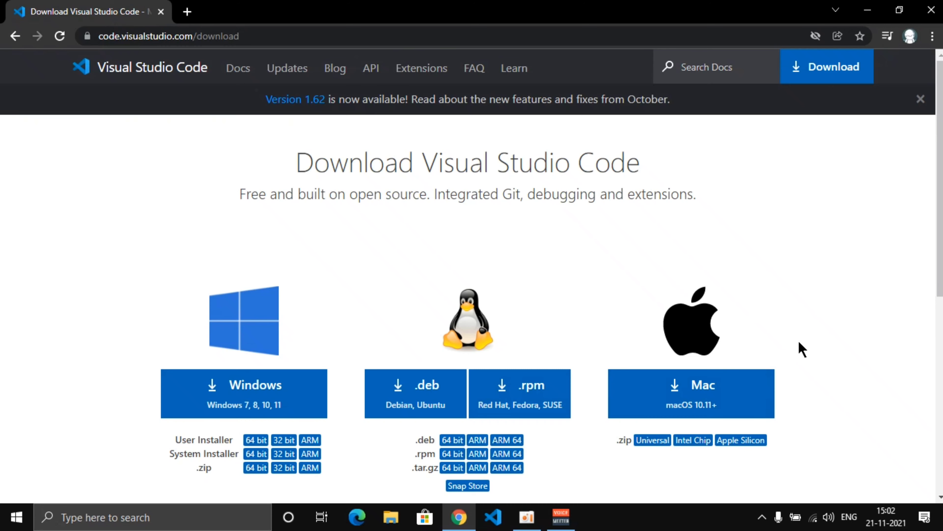
scroll(834, 387, down, 3)
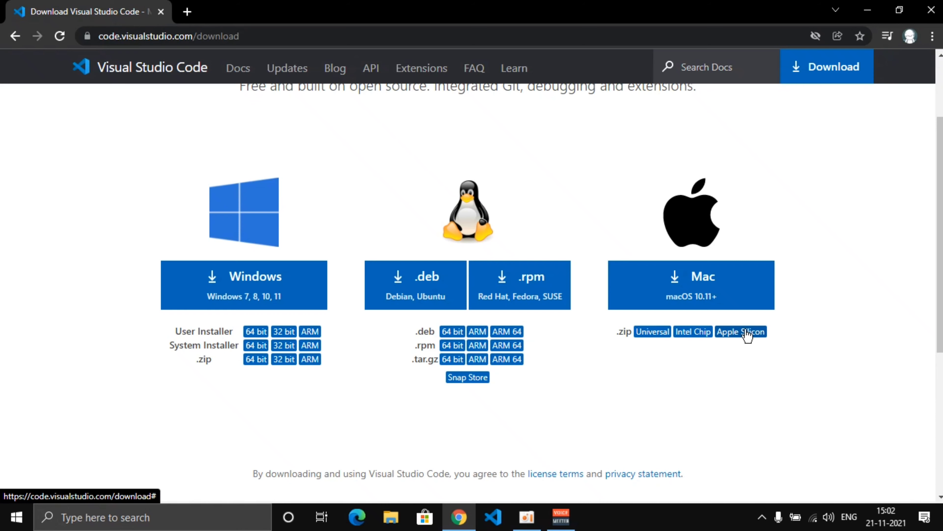
scroll(368, 362, up, 3)
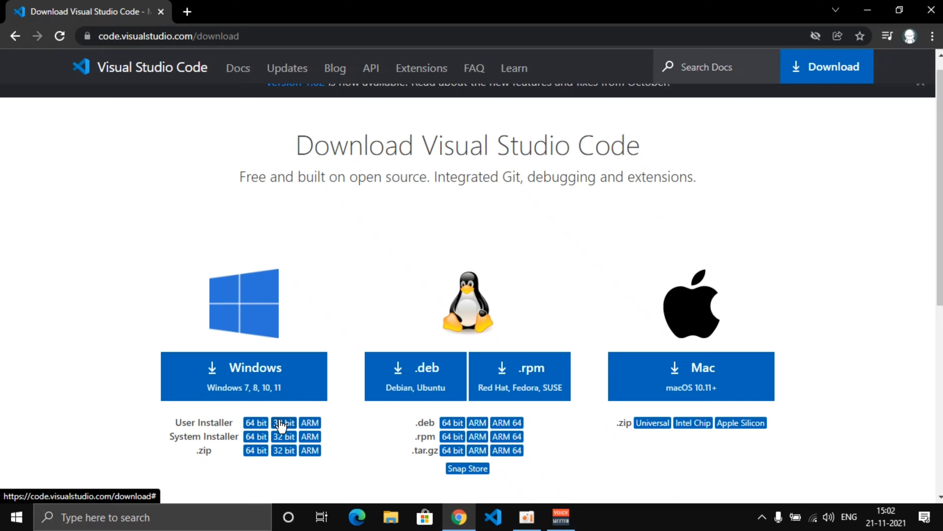
Check the computer's system type in the This PC properties and return to the Visual Studio Code download page.
double_click(545, 9)
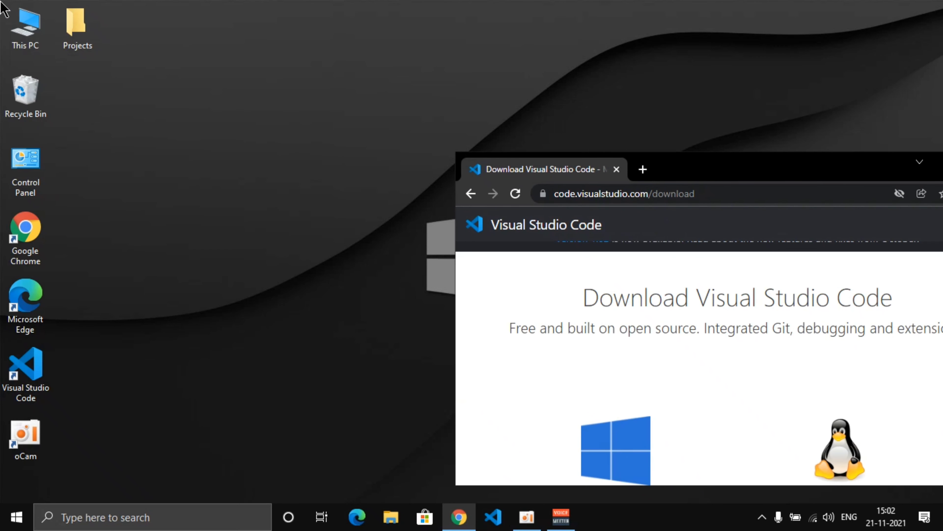
right_click(49, 26)
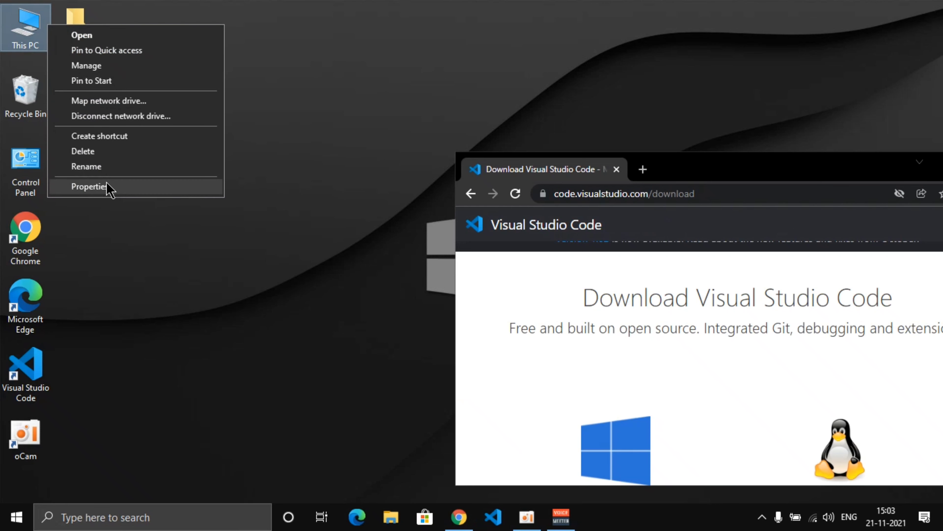
click(89, 186)
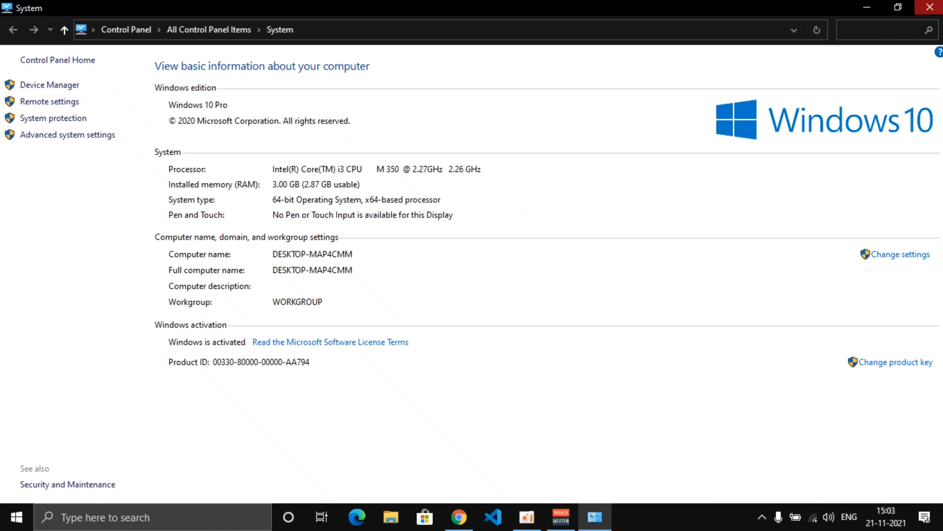
click(930, 7)
double_click(756, 170)
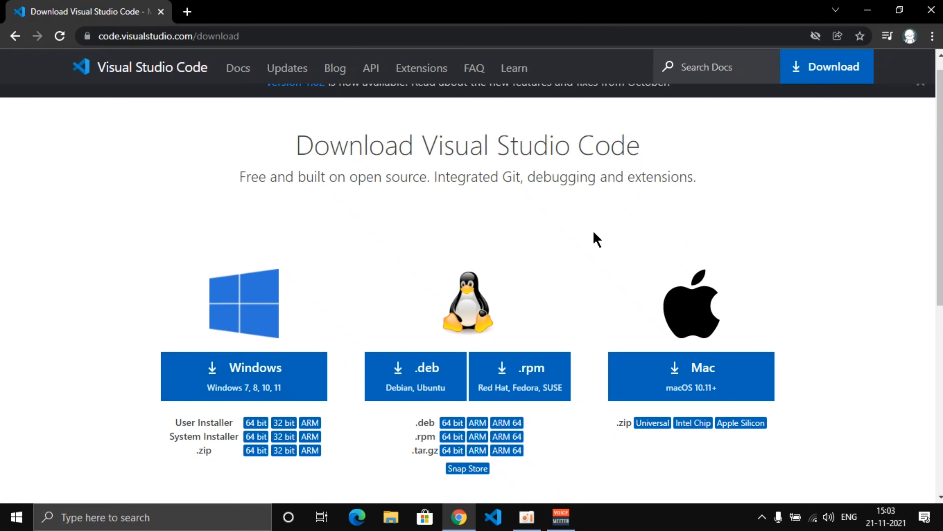
Run the downloaded VSCodeUserSetup-x64-1.62.3.exe, accept the license agreement, continue to the Ready to Install page and exit setup without installing.
key(ctrl+j)
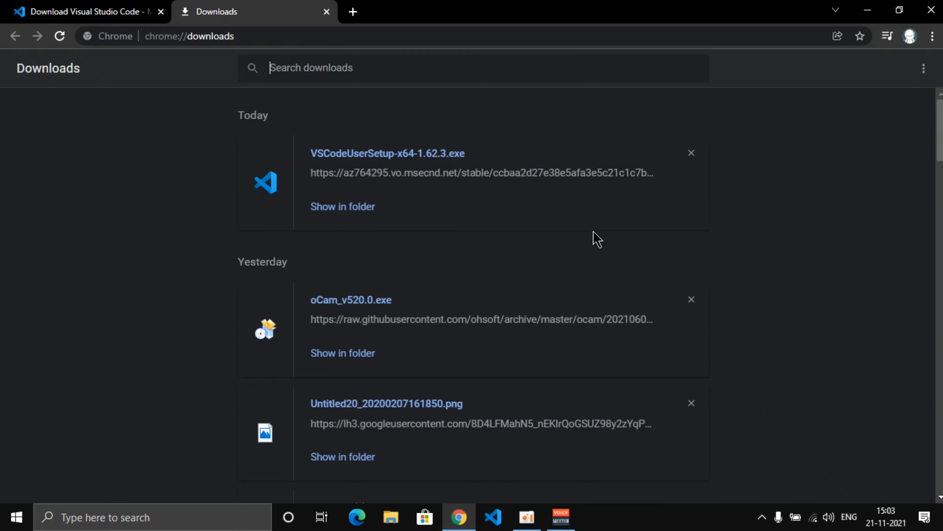
click(409, 154)
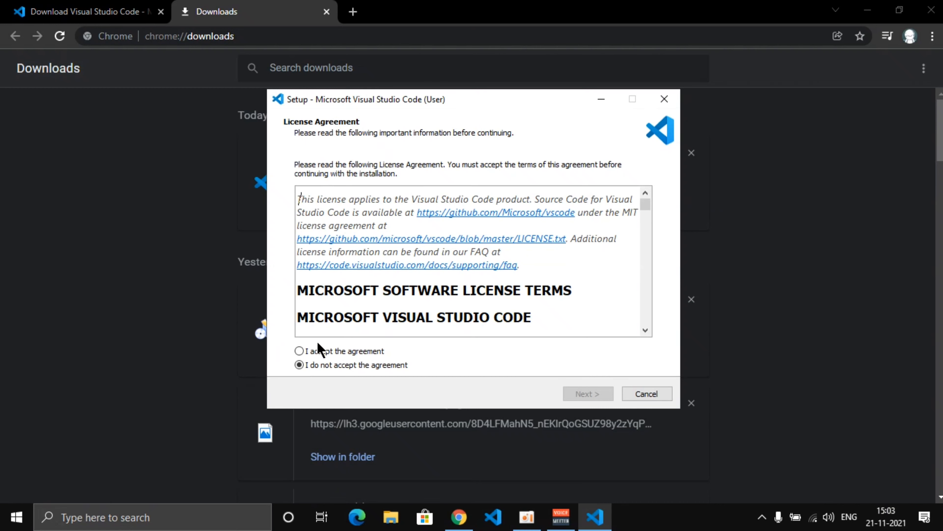
click(312, 351)
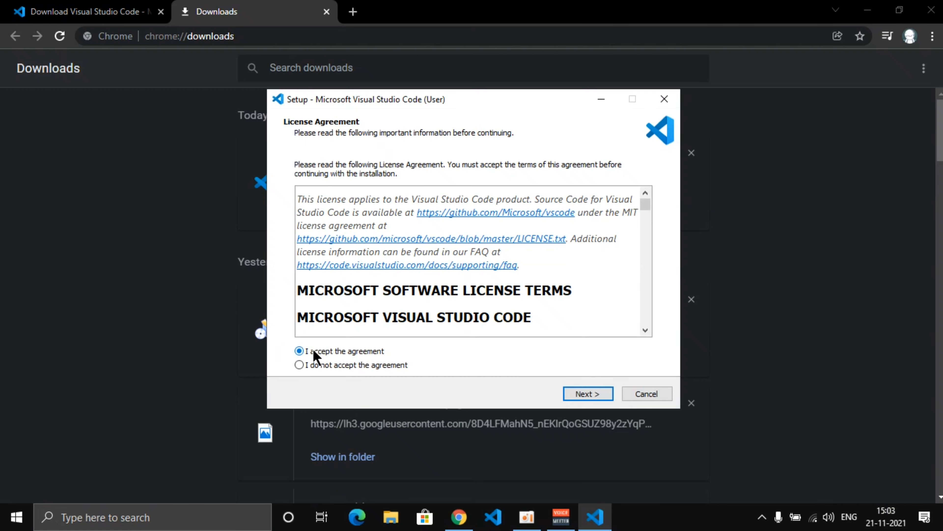
click(599, 396)
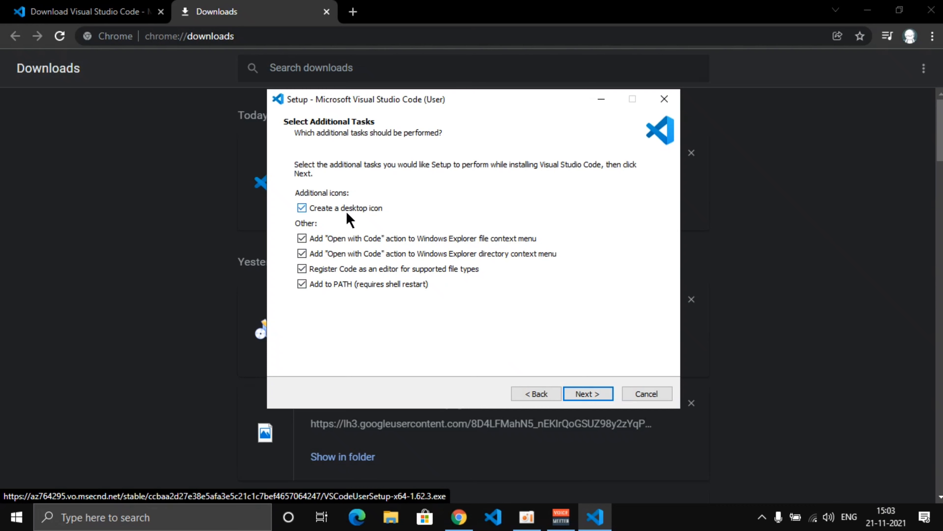
click(599, 400)
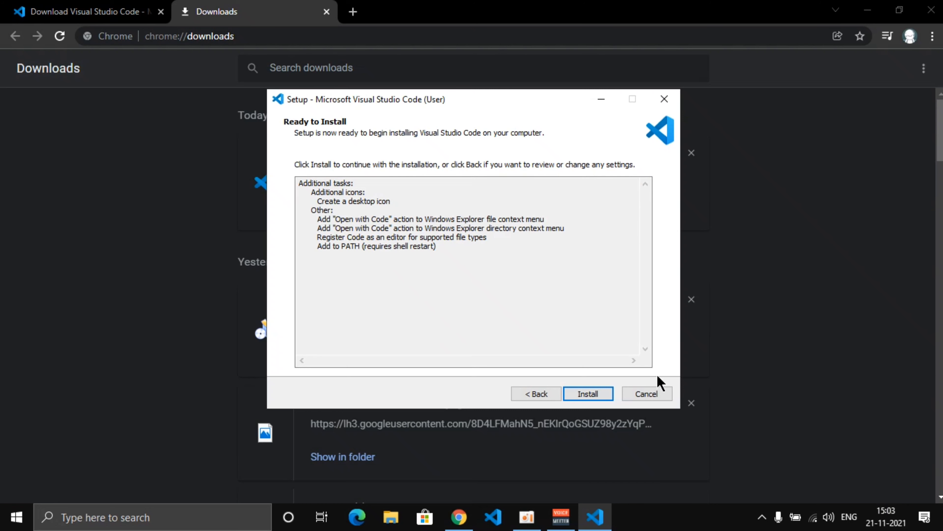
click(658, 395)
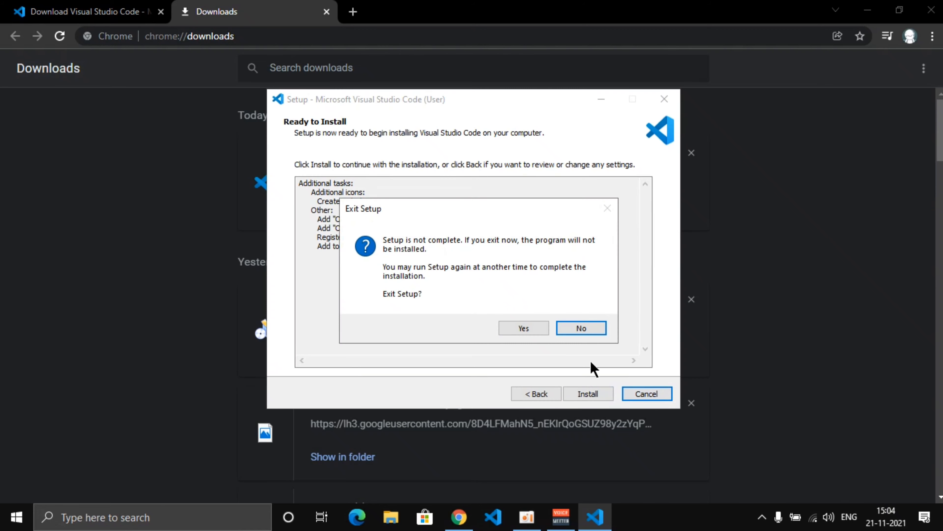
click(520, 330)
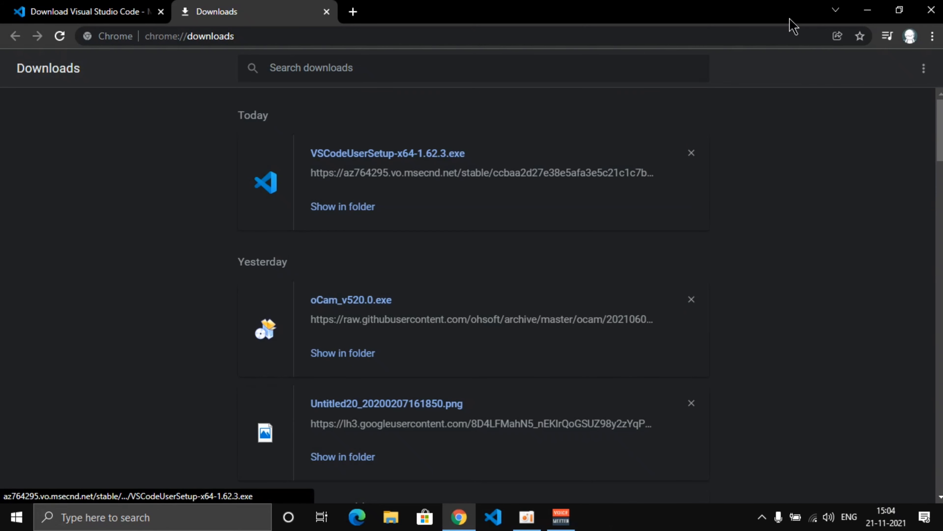
Close the browser and switch to Visual Studio Code, hiding and reshowing its Explorer view.
click(931, 10)
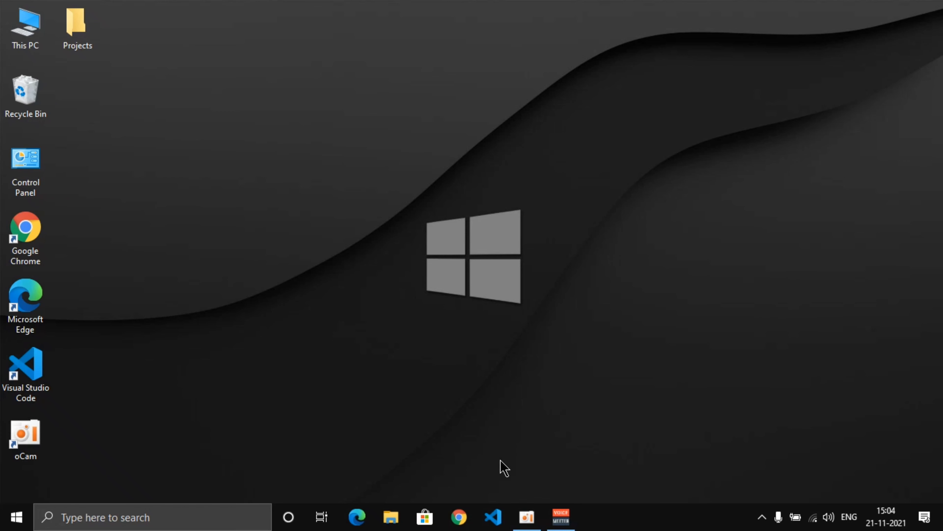
click(494, 516)
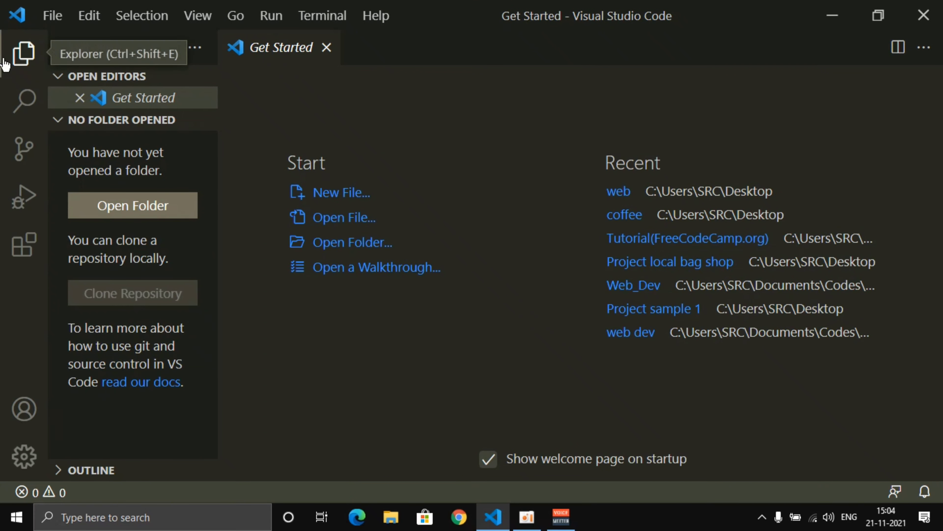
click(23, 53)
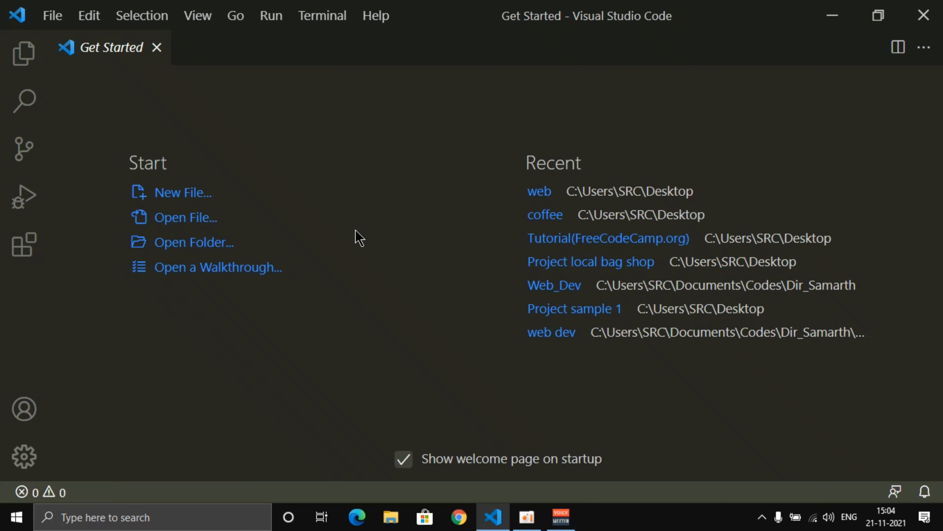
click(22, 58)
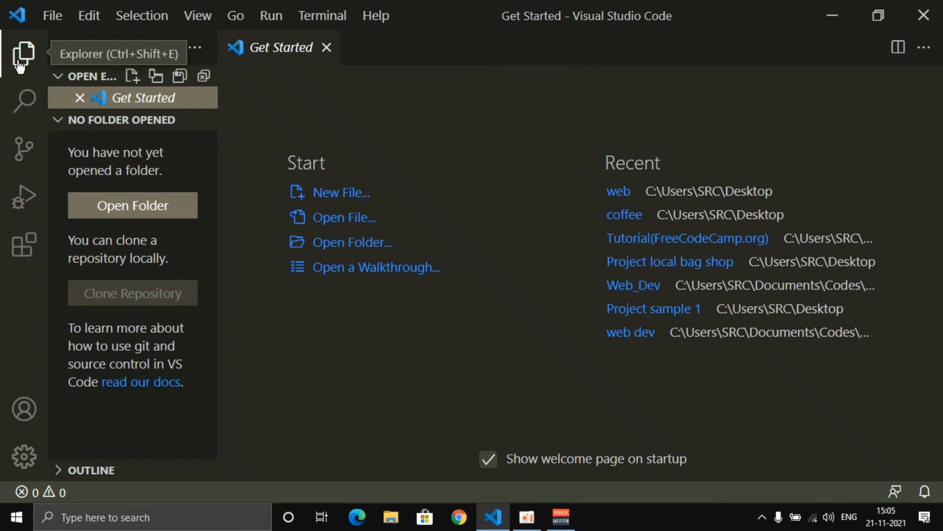
Look through the Search, Source Control, and Run and Debug views in turn.
click(23, 53)
click(18, 116)
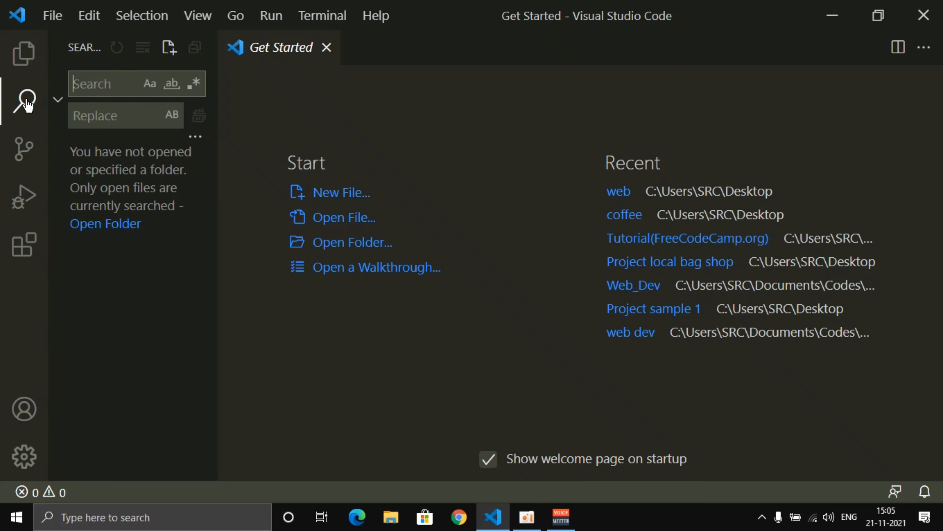
click(29, 159)
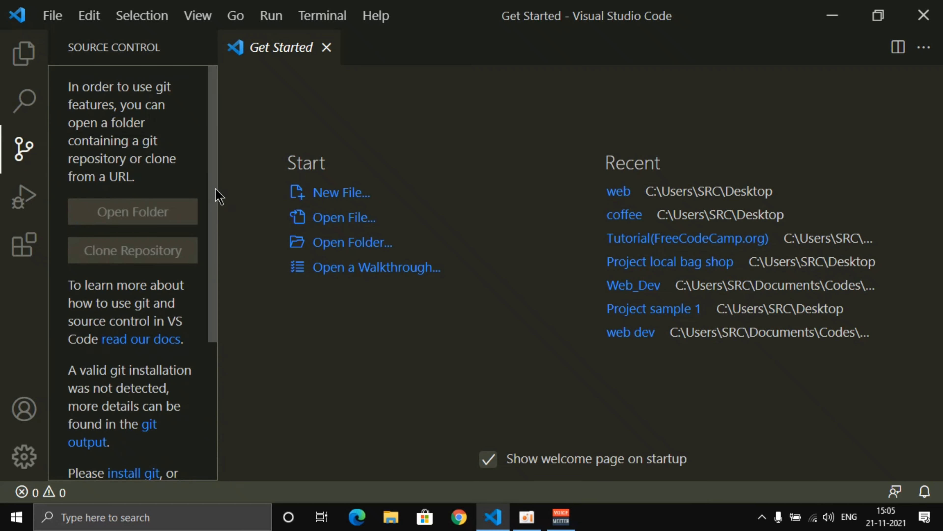
scroll(217, 223, down, 3)
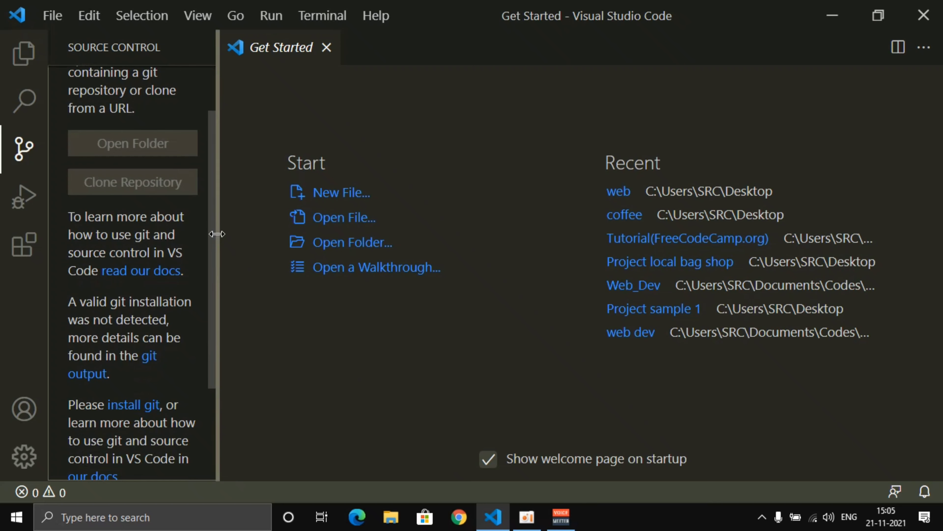
click(16, 184)
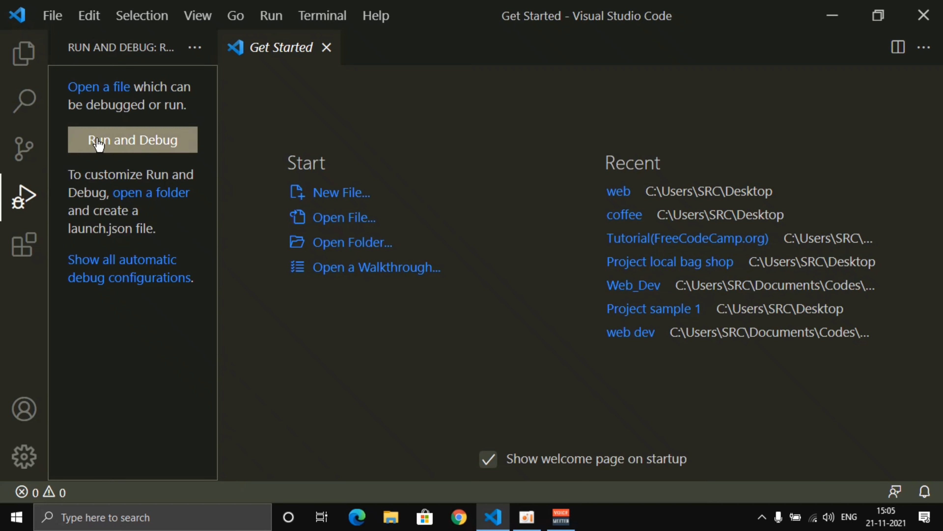
Open the Extensions view and browse the installed extensions, including the summaries of Prettier and Live Server.
click(24, 251)
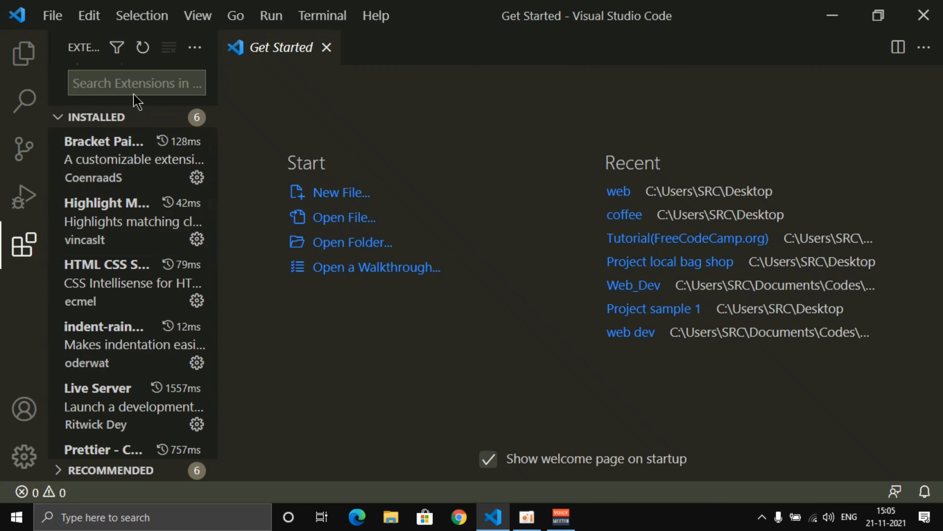
click(218, 183)
scroll(219, 322, down, 1)
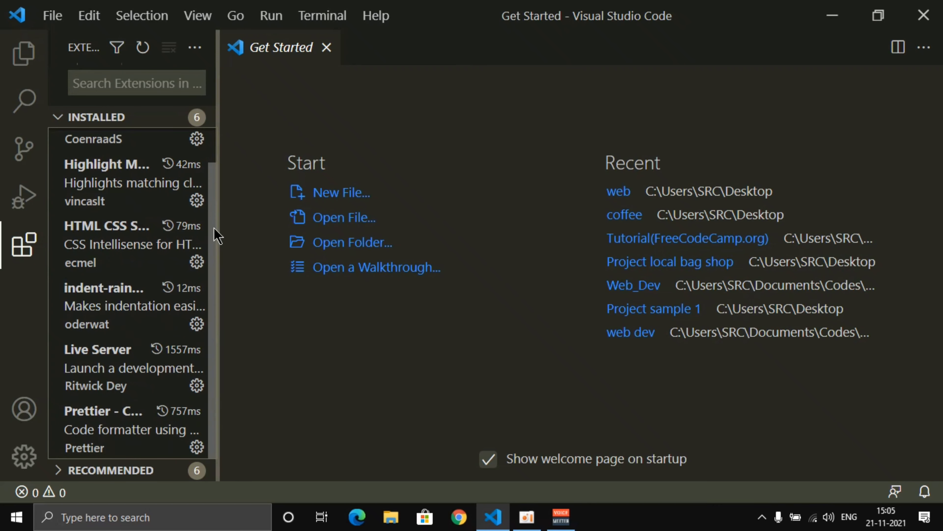
scroll(208, 156, up, 1)
scroll(210, 171, down, 1)
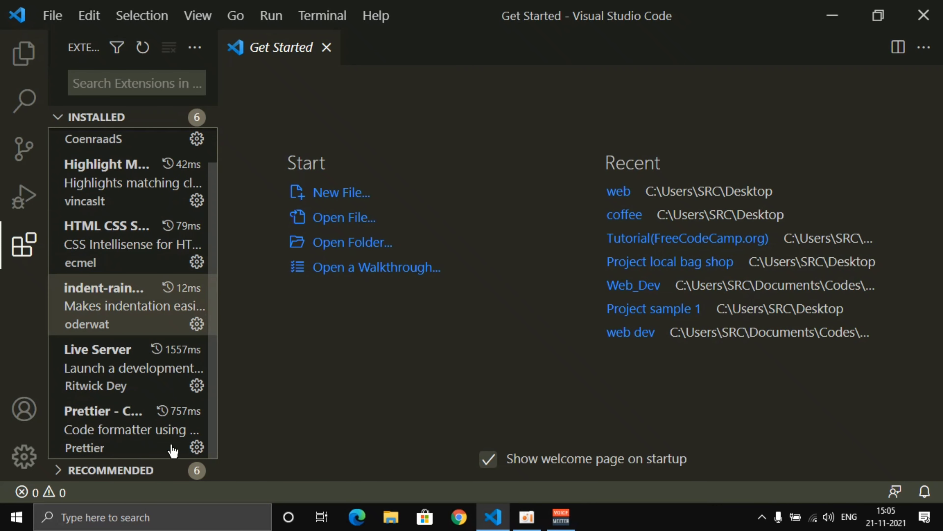
mouse_move(143, 428)
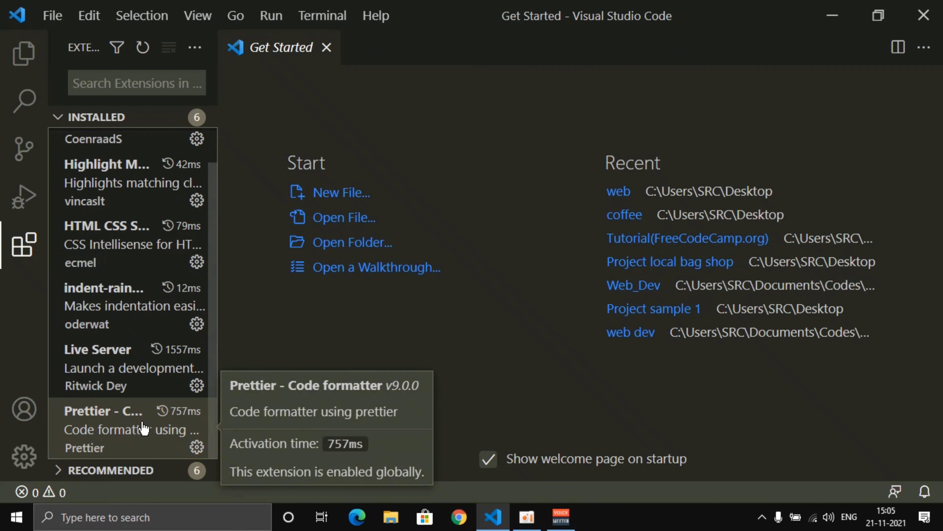
mouse_move(123, 380)
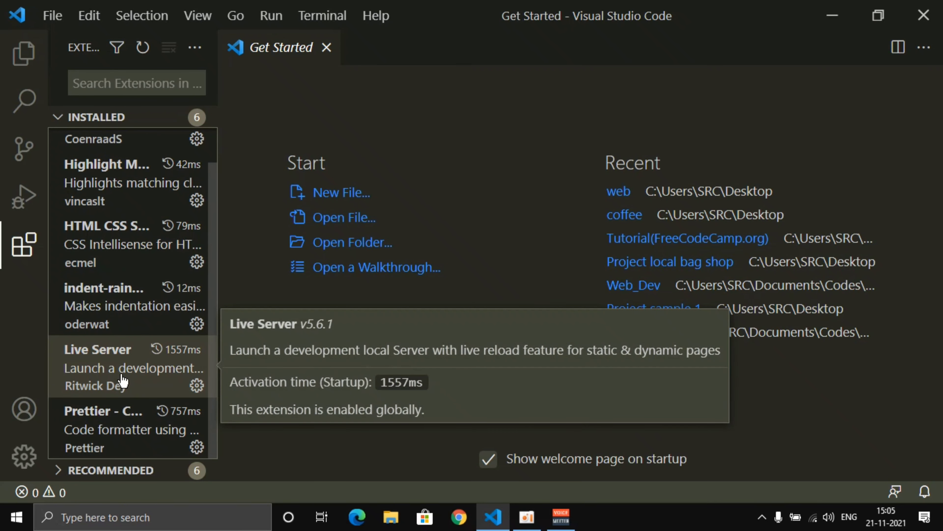
View the details pages of the Live Server and Prettier - Code formatter extensions, ending on Live Server.
click(123, 379)
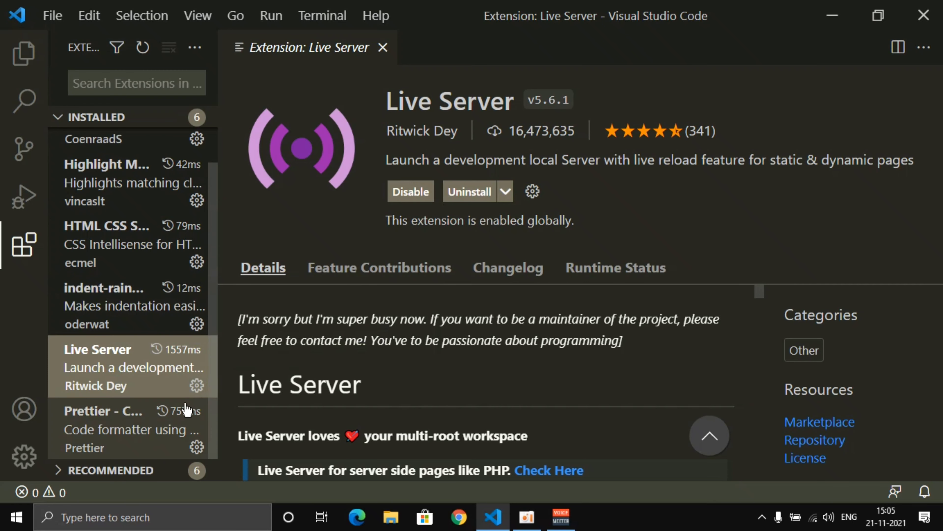
click(136, 424)
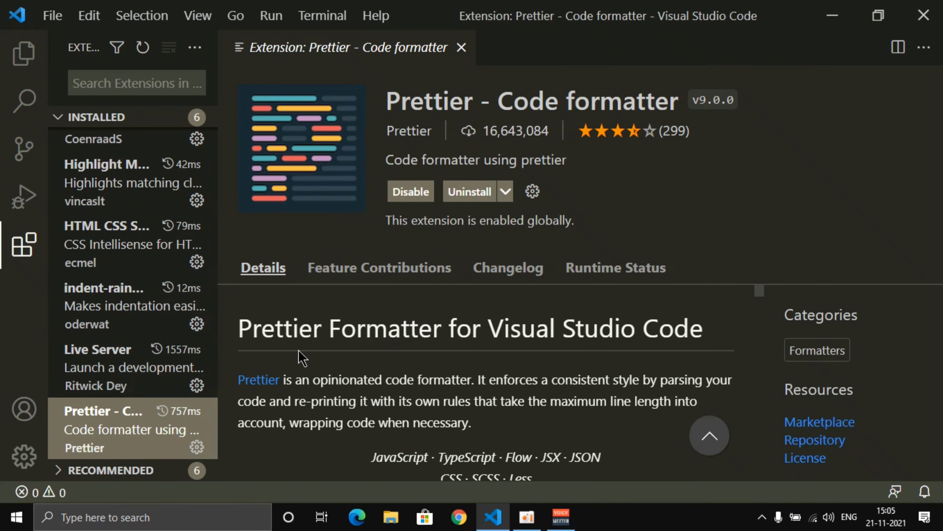
click(135, 366)
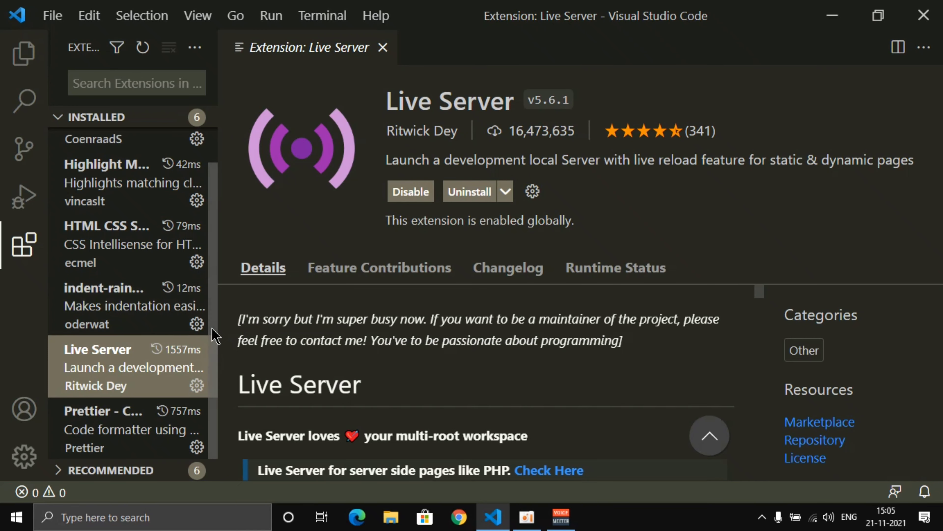
View the details pages of the Bracket Pair Colorizer, Highlight Matching Tag, and HTML CSS Support extensions.
scroll(217, 294, up, 2)
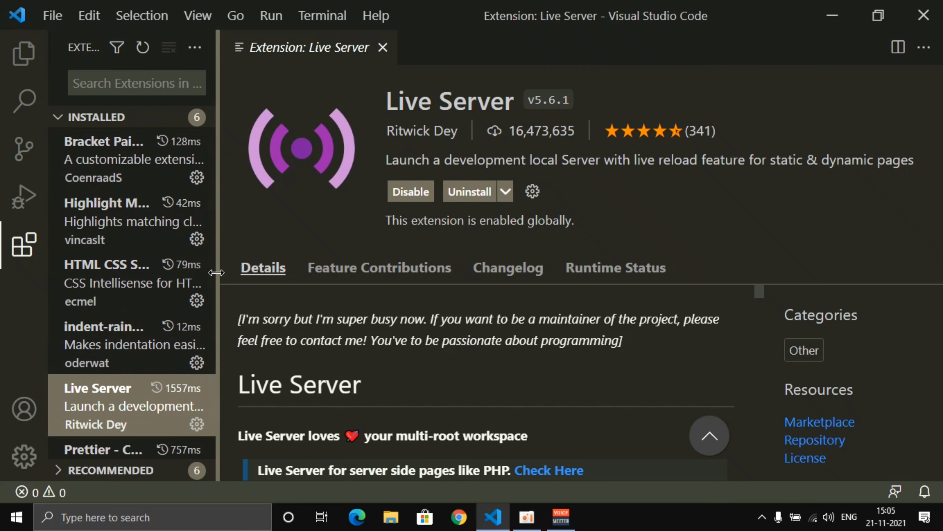
click(133, 178)
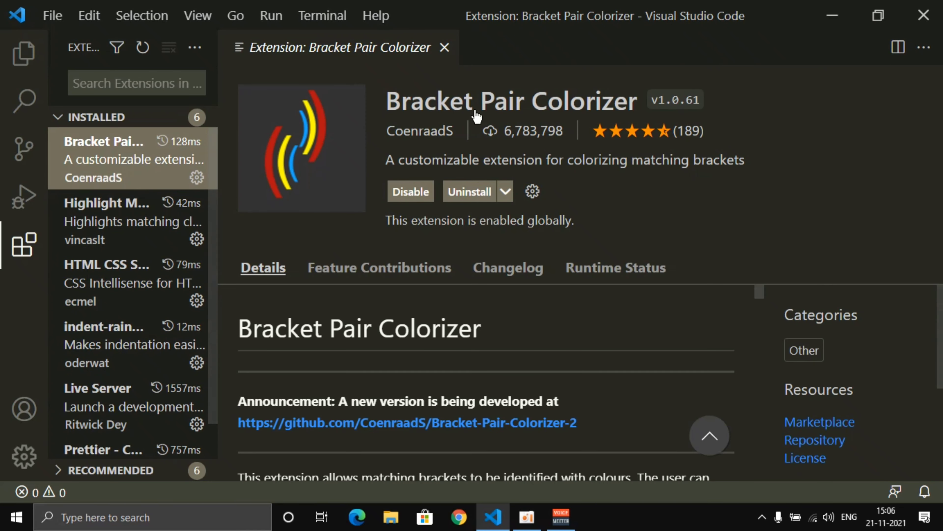
click(99, 227)
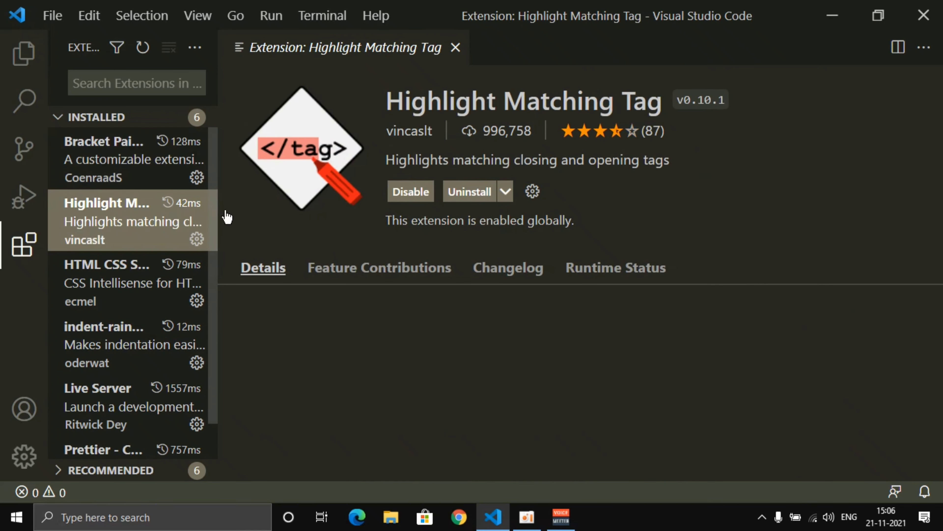
click(123, 282)
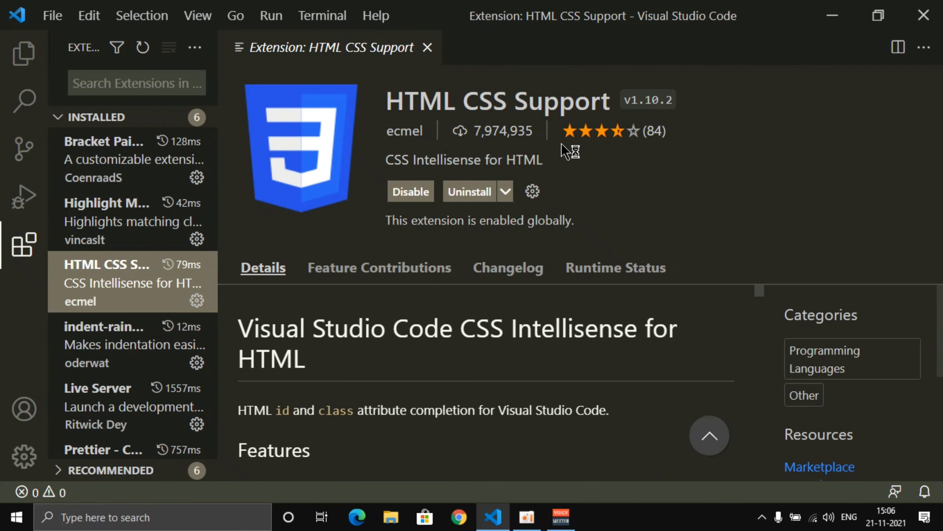
scroll(415, 405, down, 3)
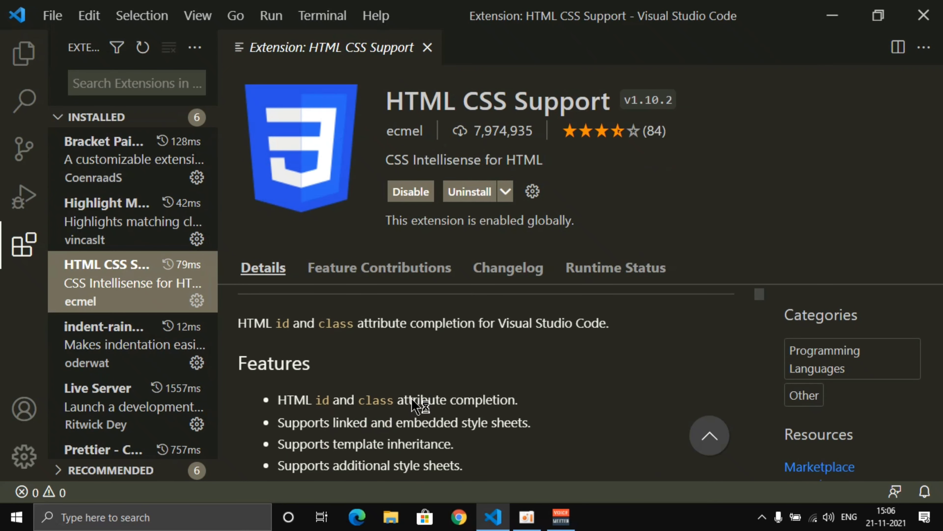
scroll(415, 405, up, 3)
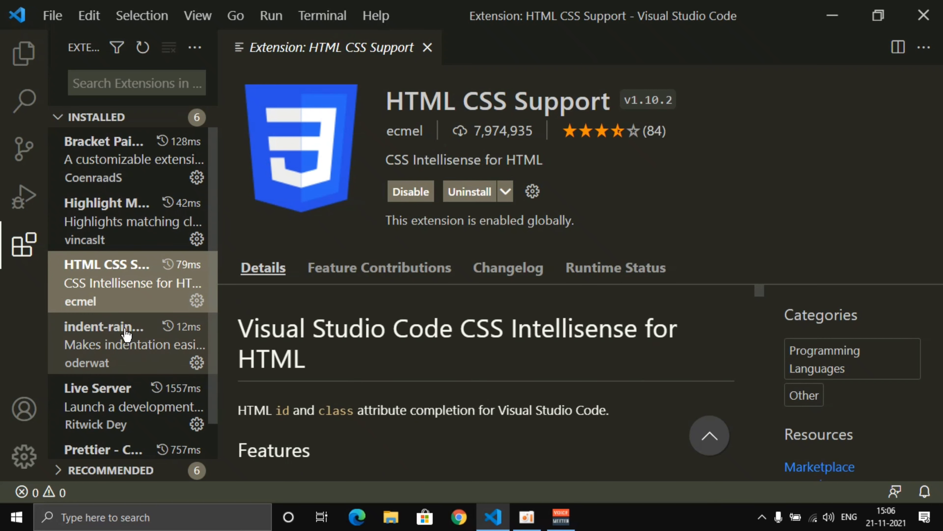
View the details page of the indent-rainbow extension and read through the Live Server description.
mouse_move(124, 331)
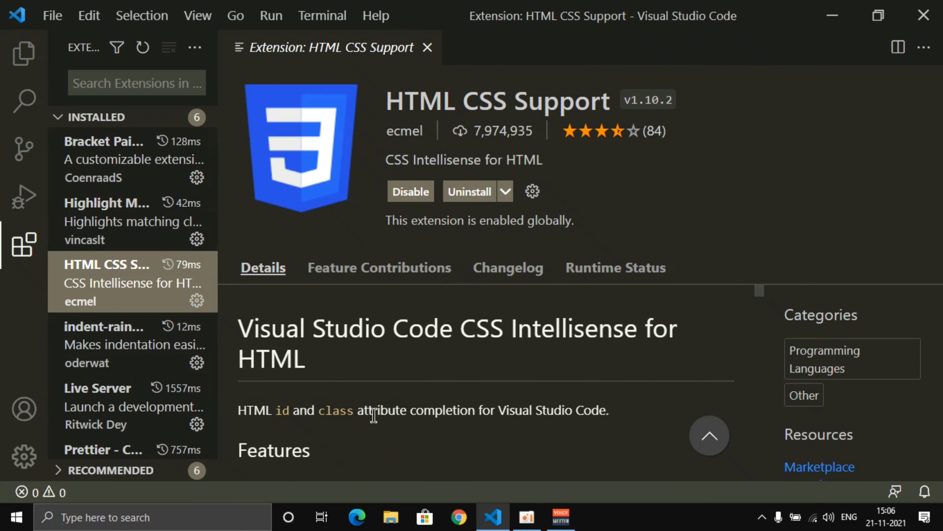
mouse_move(129, 349)
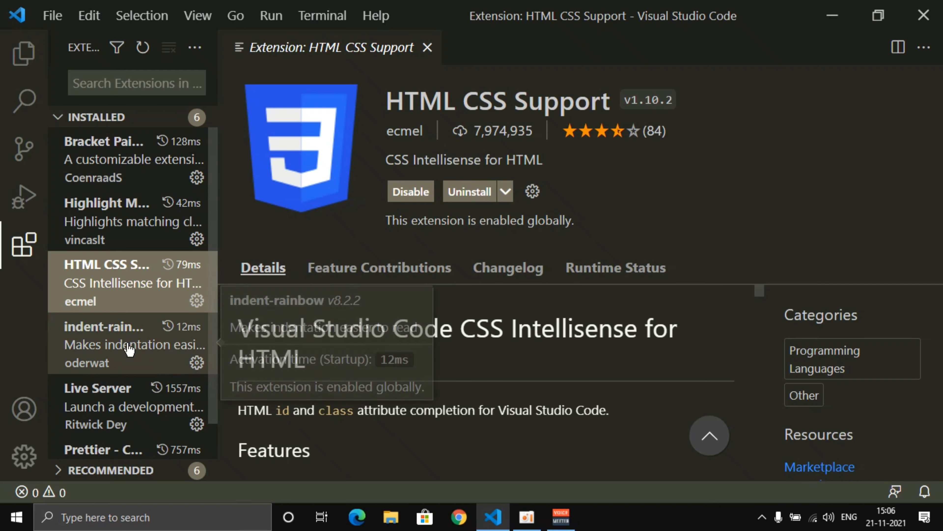
click(128, 348)
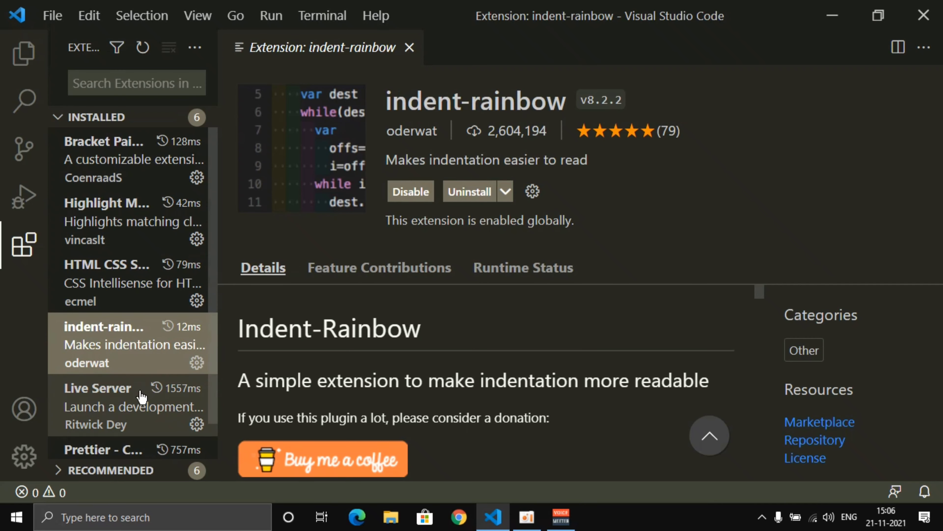
mouse_move(139, 389)
scroll(135, 381, down, 1)
click(120, 367)
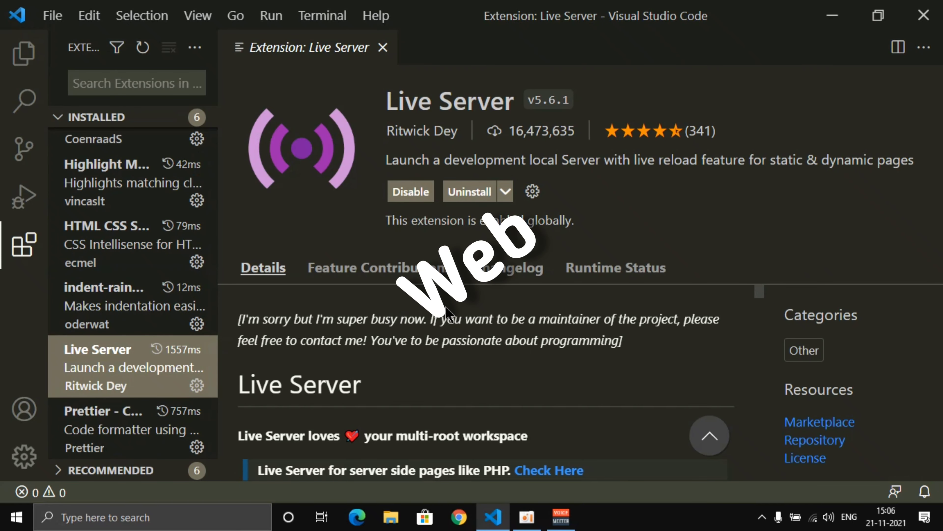
scroll(414, 386, down, 3)
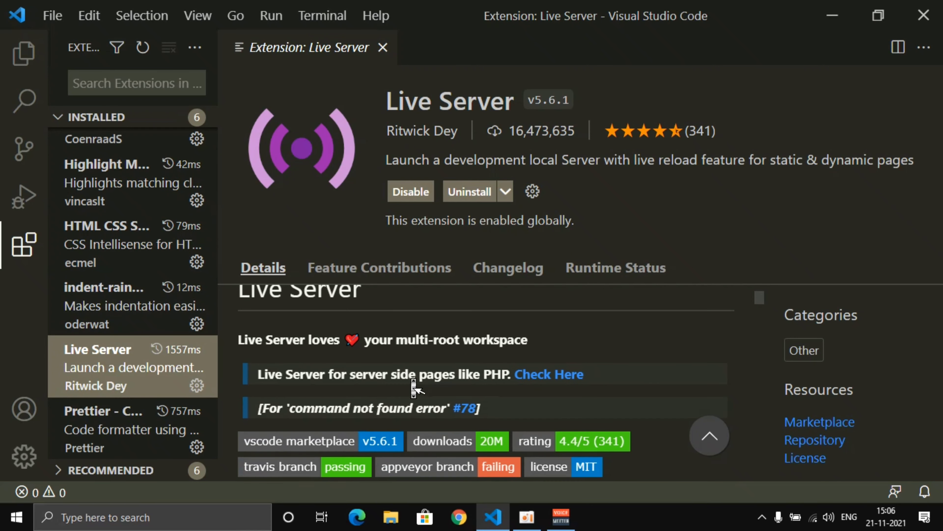
scroll(414, 386, up, 3)
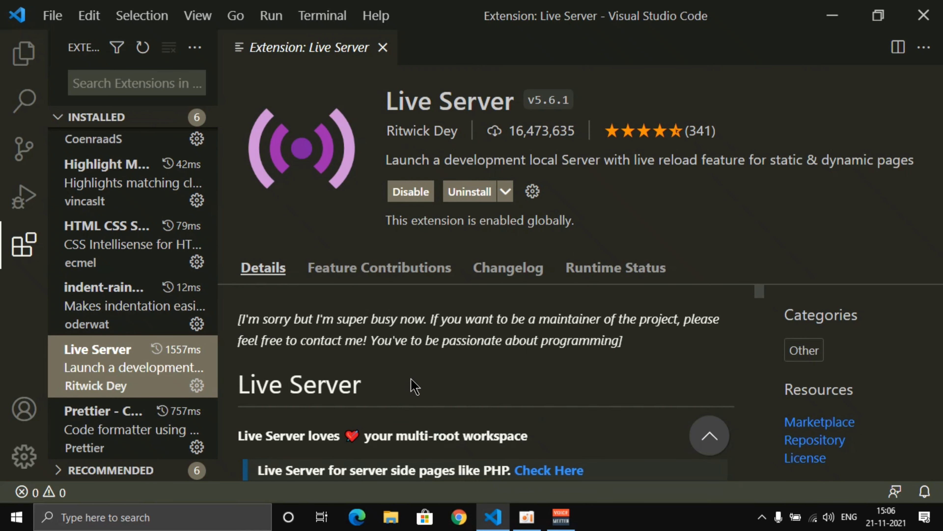
View the Prettier - Code formatter details page and return to the Live Server page.
click(90, 435)
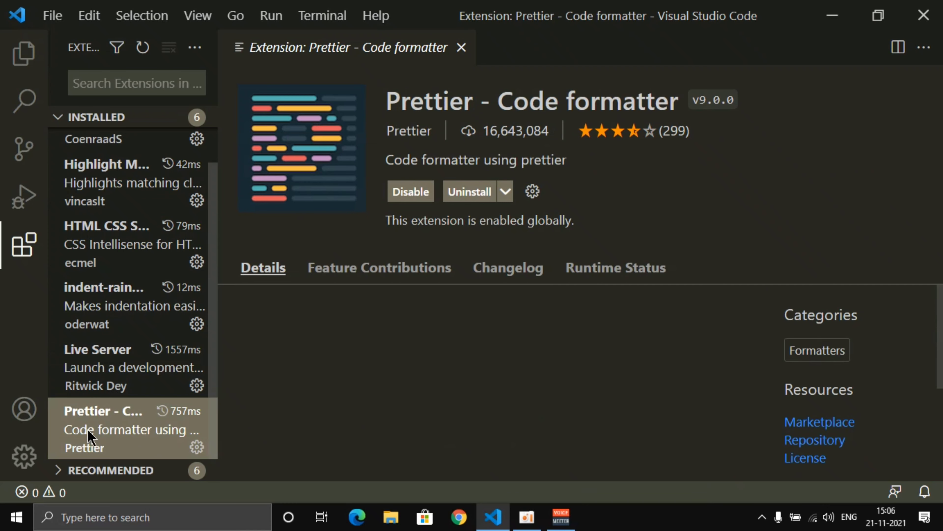
scroll(88, 431, up, 1)
click(88, 427)
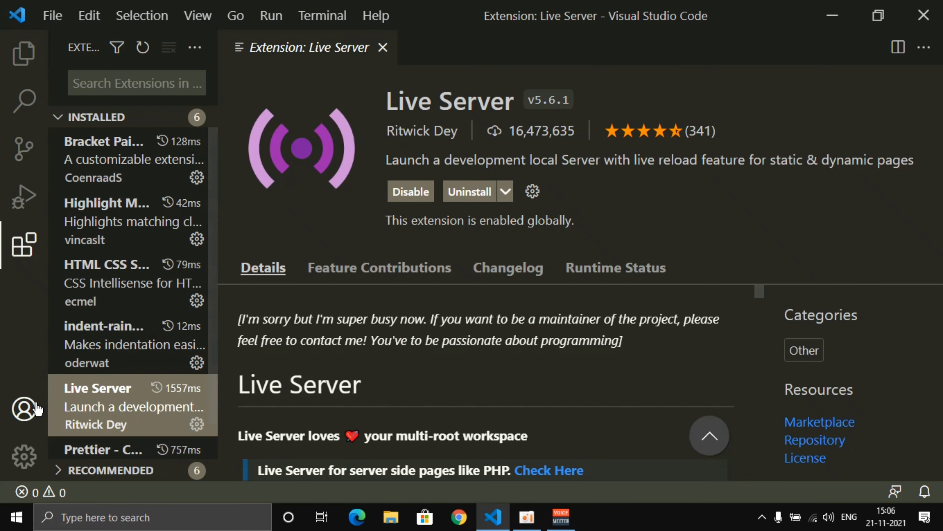
Change the editor's color theme to Abyss.
click(25, 460)
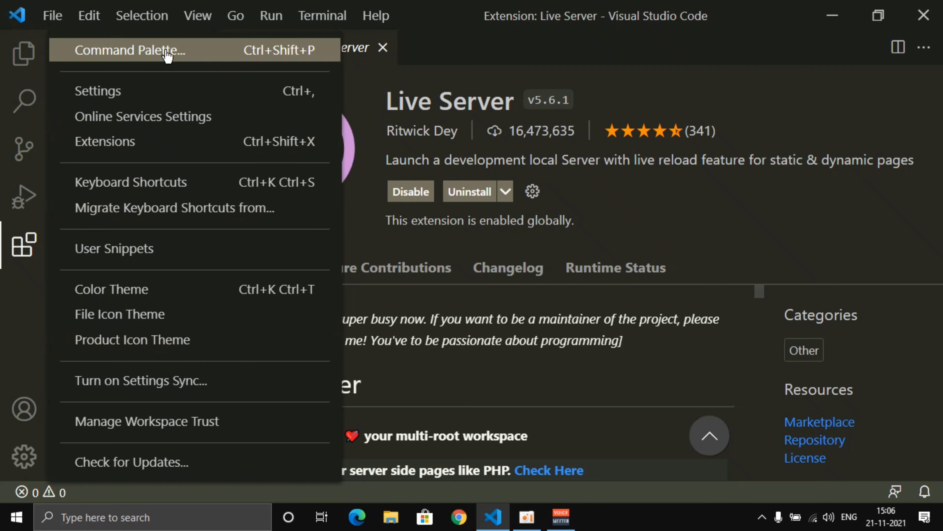
click(160, 298)
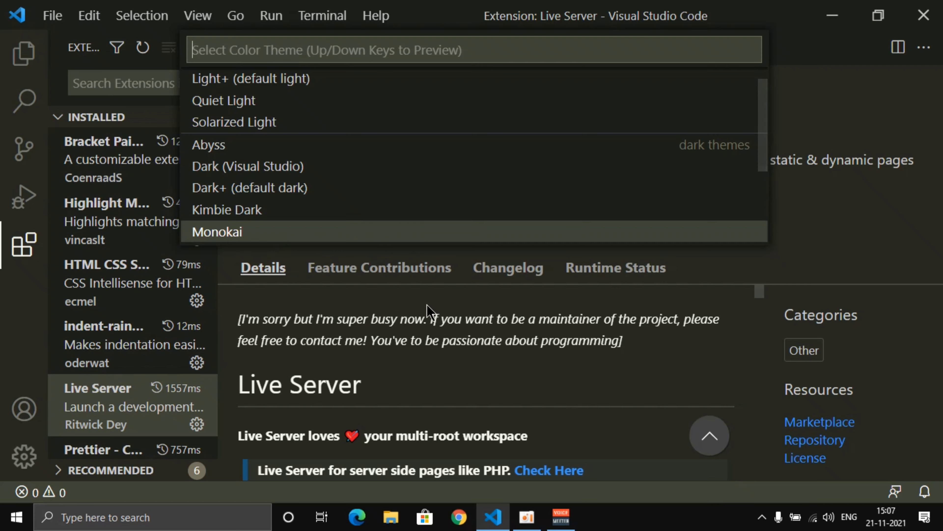
click(288, 147)
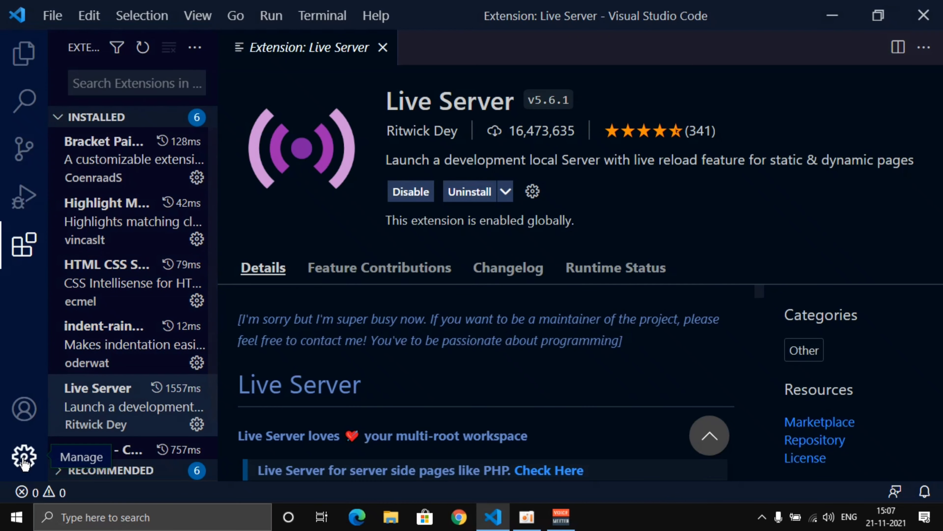
Switch the color theme to Kimbie Dark.
click(23, 459)
click(153, 295)
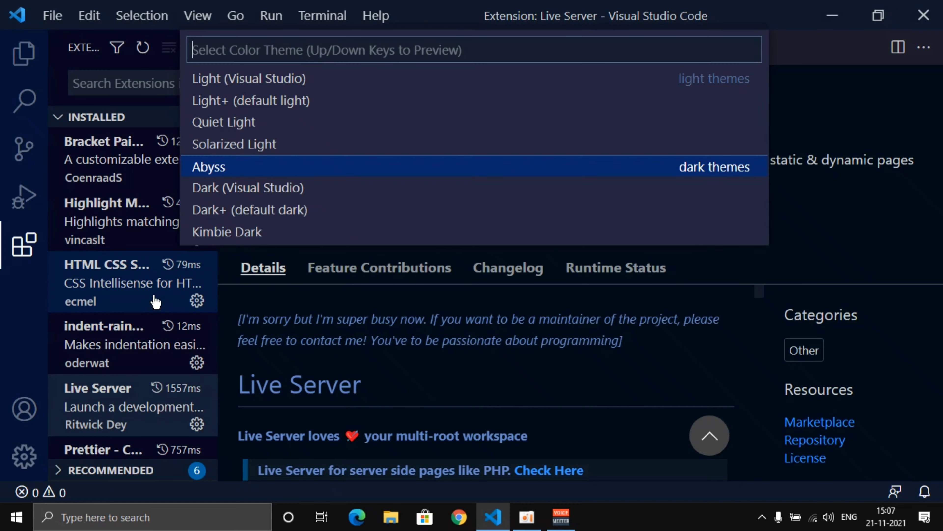
click(290, 234)
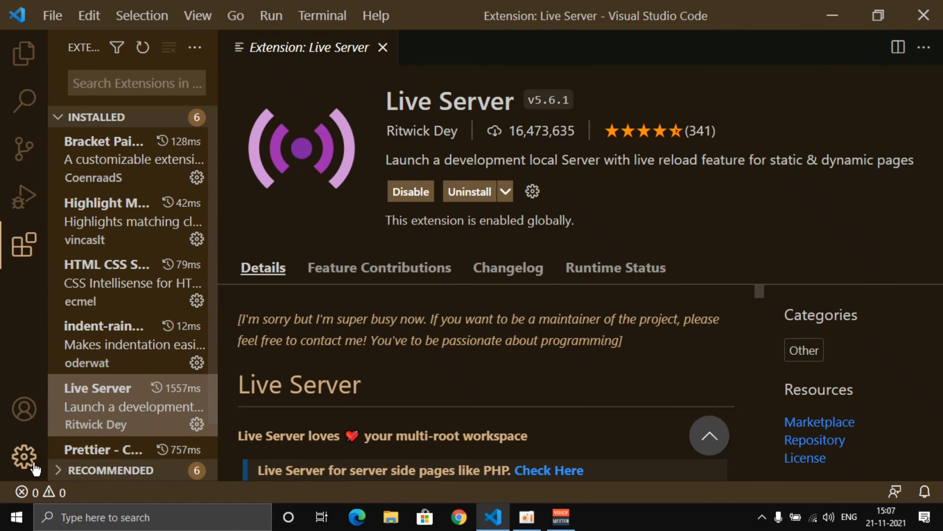
Set the color theme to Monokai and show the Explorer view.
click(33, 465)
click(227, 289)
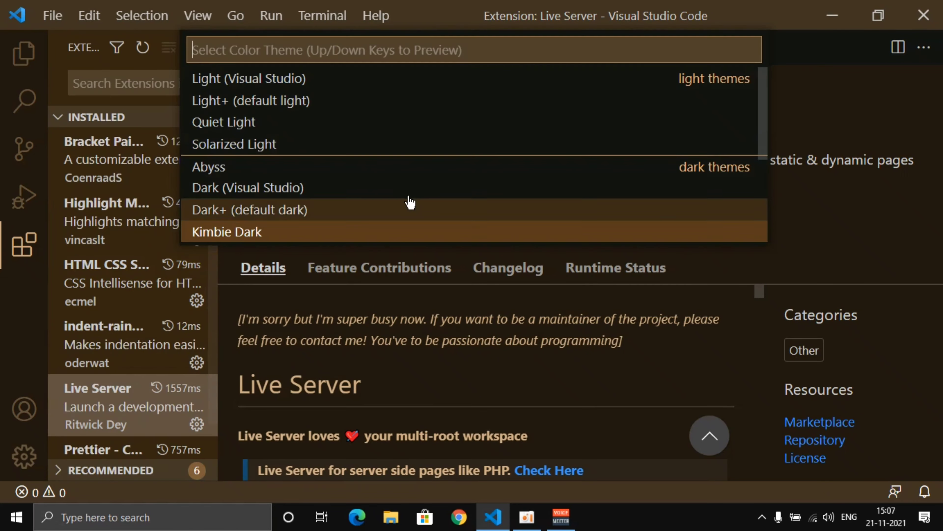
scroll(434, 188, down, 2)
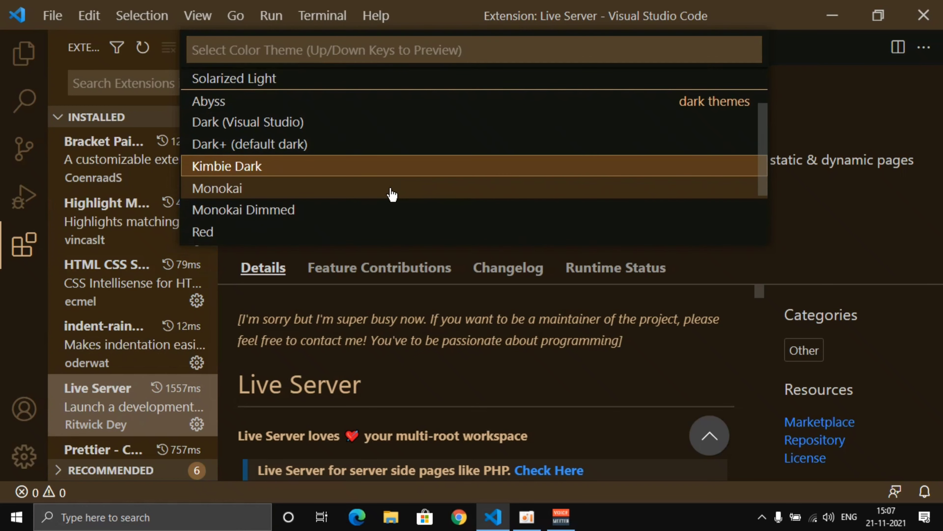
click(392, 193)
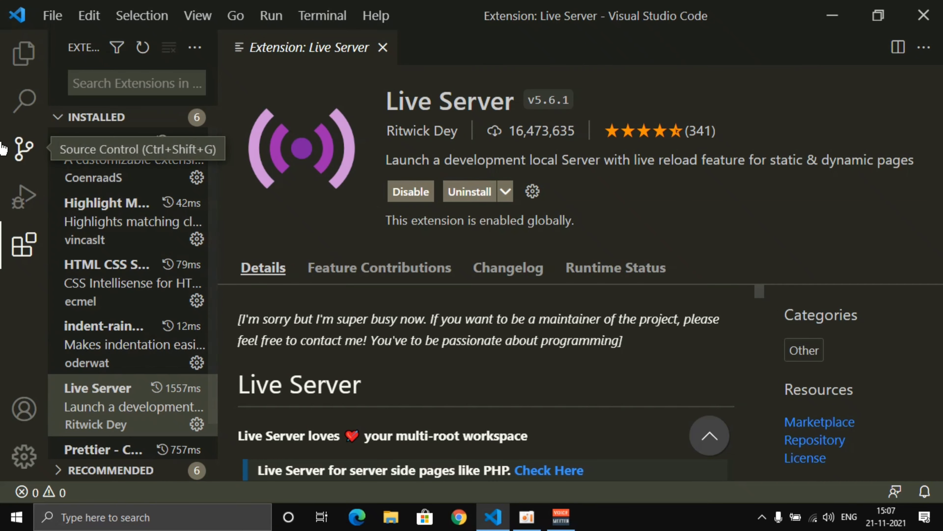
click(13, 75)
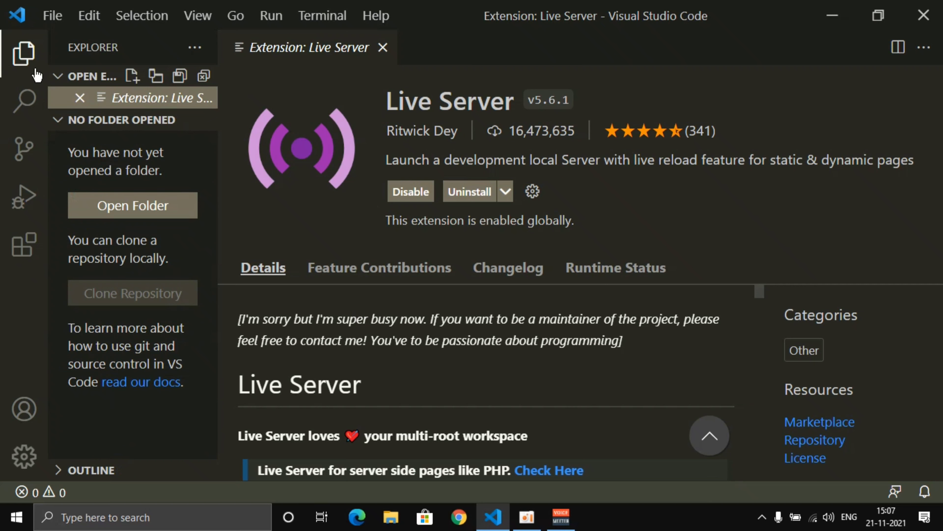